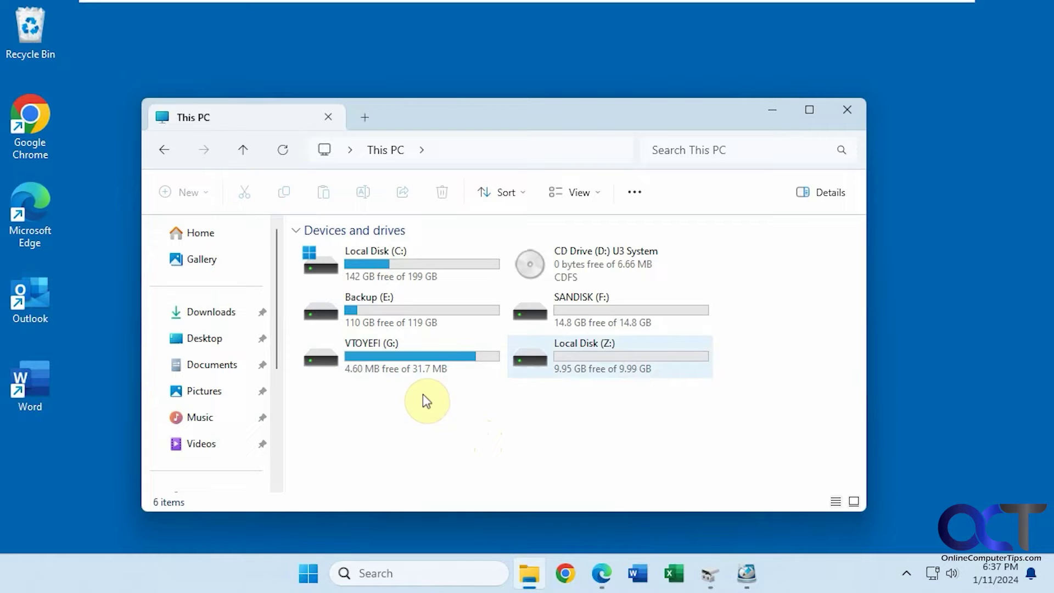
Step: Select the SANDISK (F:) drive among the This PC drives
{"action": "left_click", "coordinate": [603, 314]}
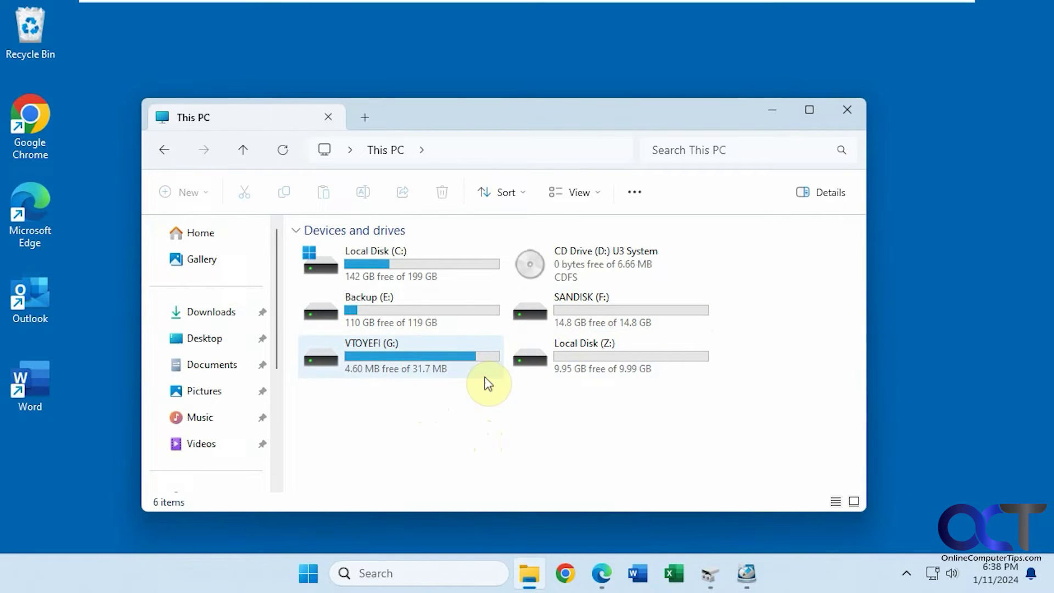
{"action": "left_click", "coordinate": [709, 576]}
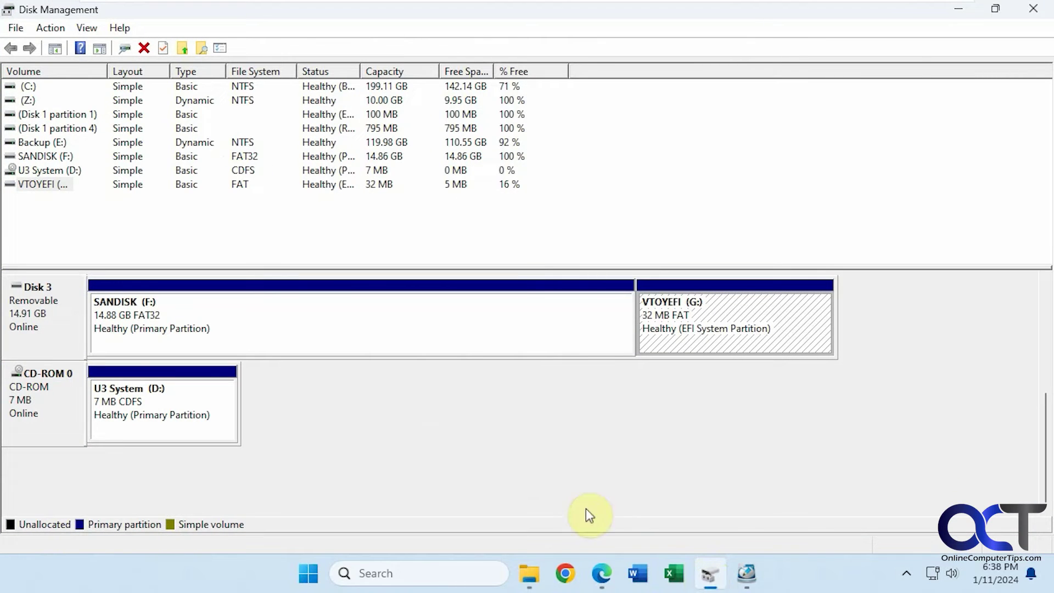
{"action": "left_click", "coordinate": [237, 334]}
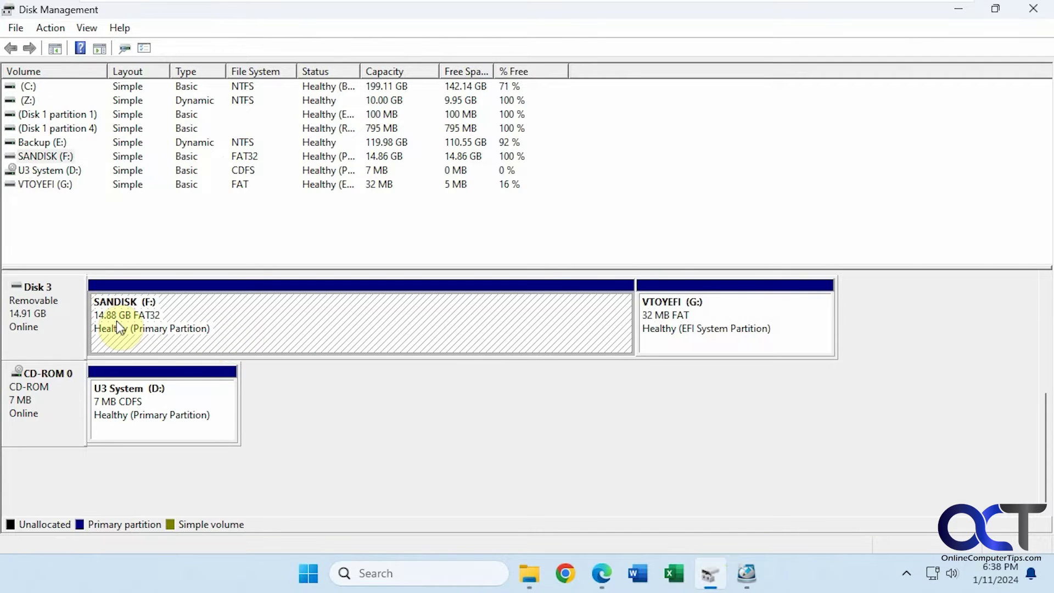
{"action": "left_click", "coordinate": [671, 330]}
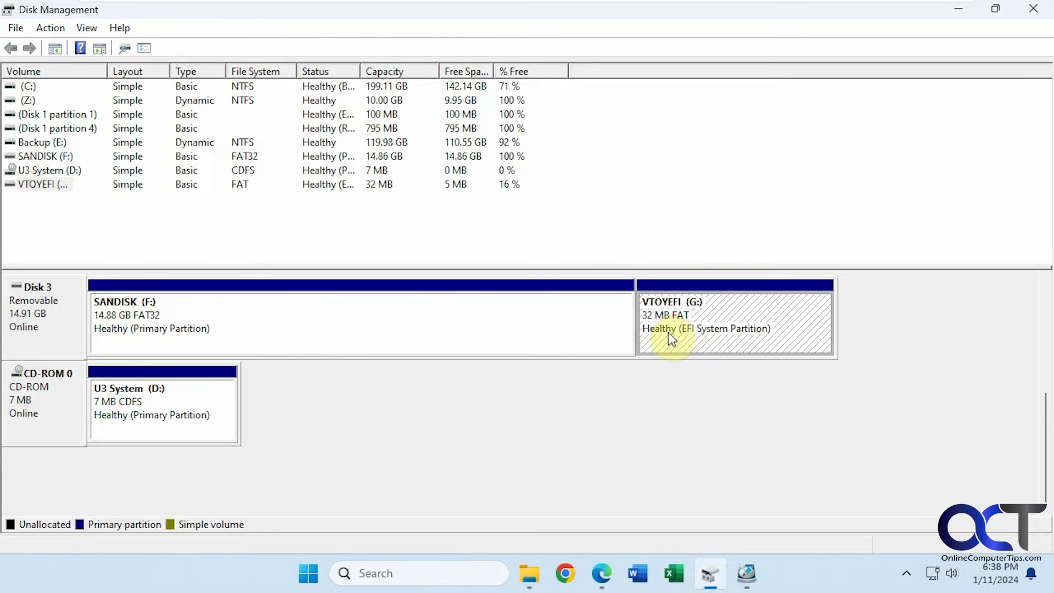
{"action": "right_click", "coordinate": [659, 334]}
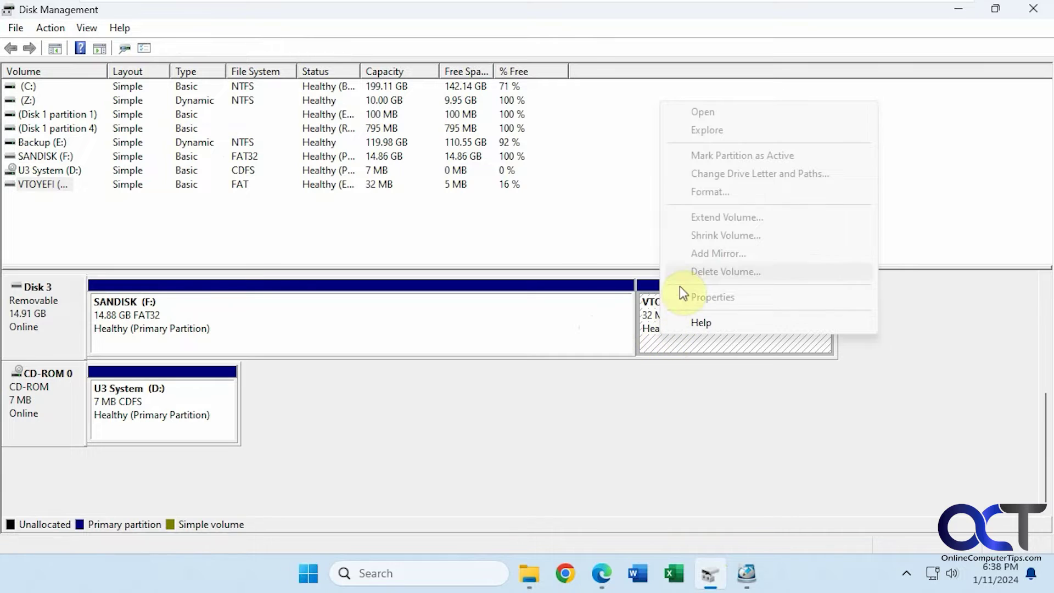
{"action": "left_click", "coordinate": [558, 324]}
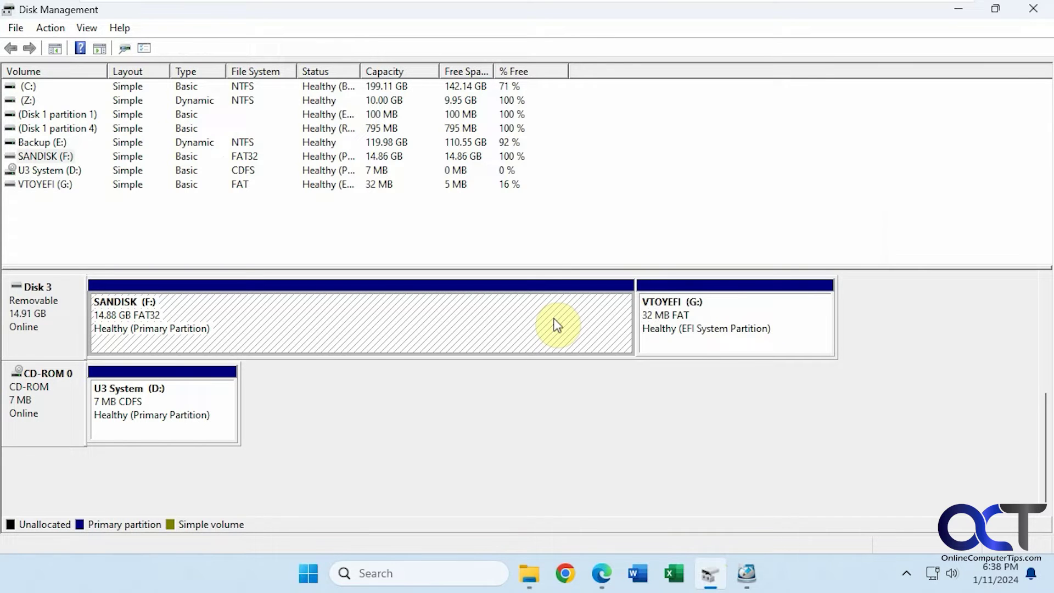
Step: Delete the SANDISK volume, then check whether VTOYEFI can also be deleted
{"action": "right_click", "coordinate": [554, 323]}
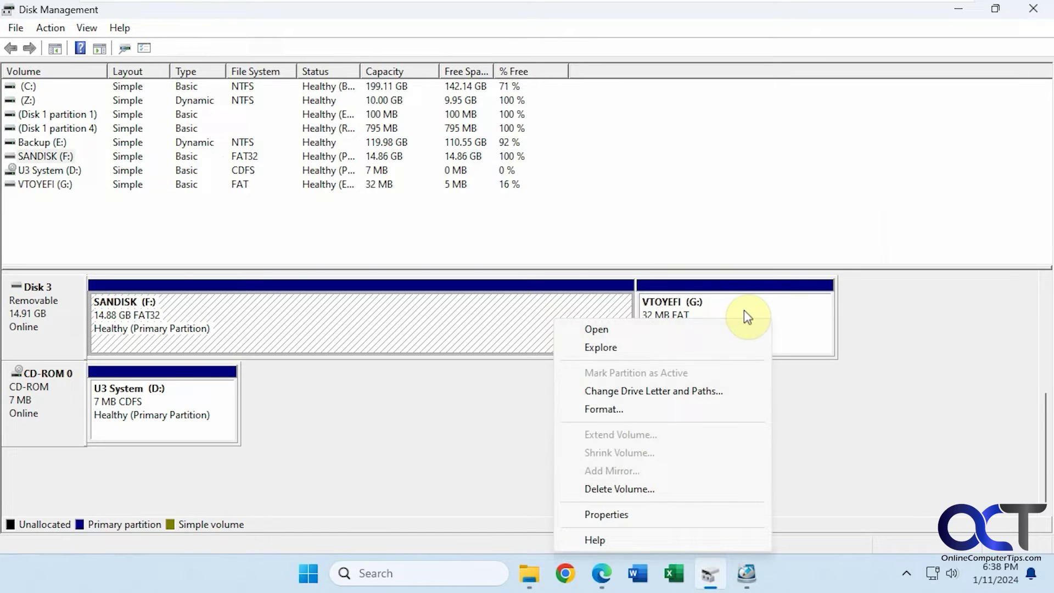
{"action": "left_click", "coordinate": [640, 487]}
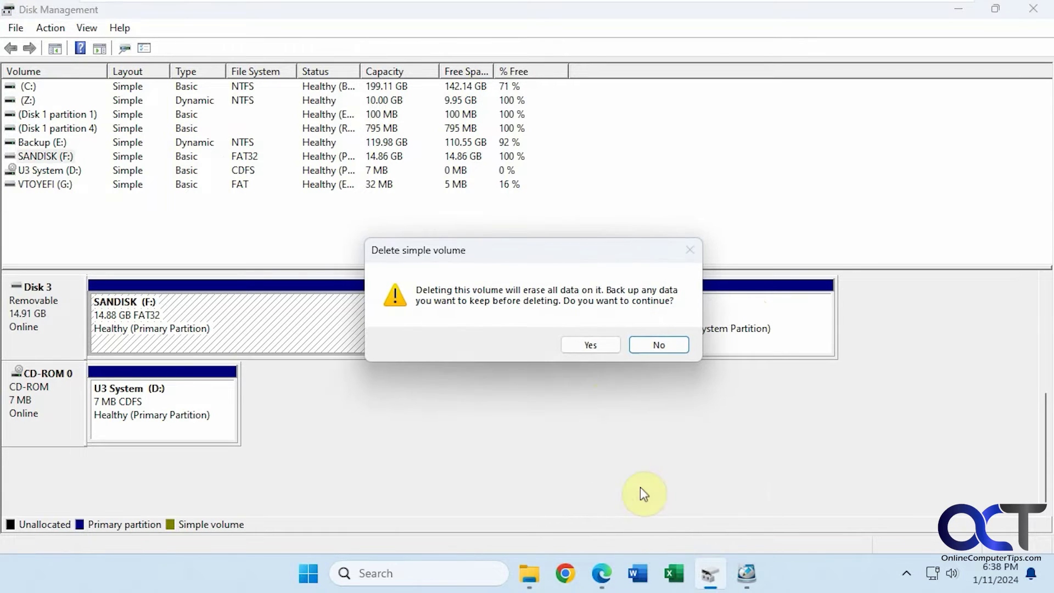
{"action": "left_click", "coordinate": [586, 345]}
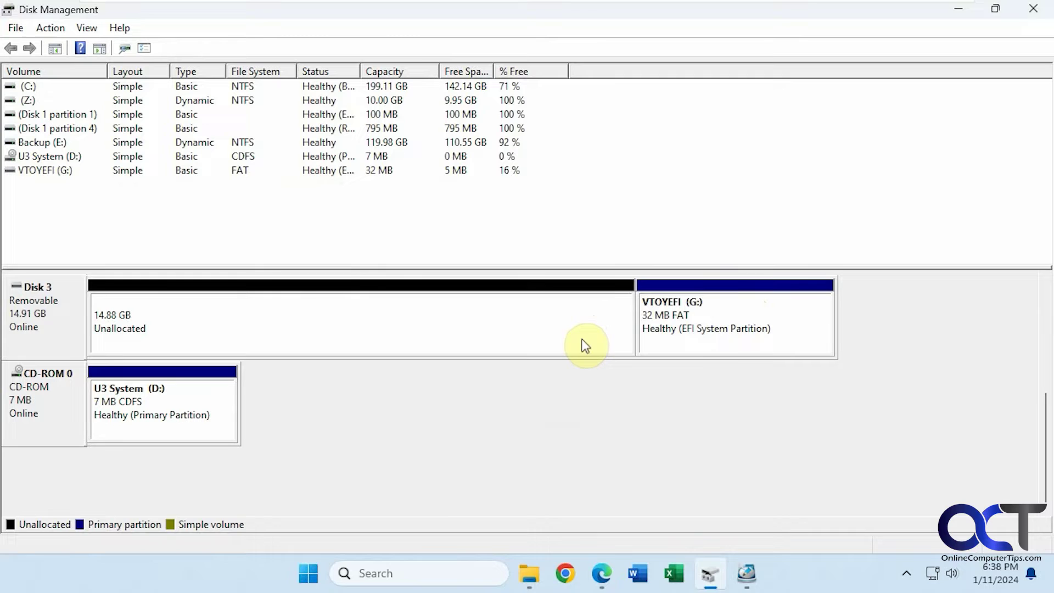
{"action": "left_click", "coordinate": [709, 346]}
{"action": "right_click", "coordinate": [709, 346]}
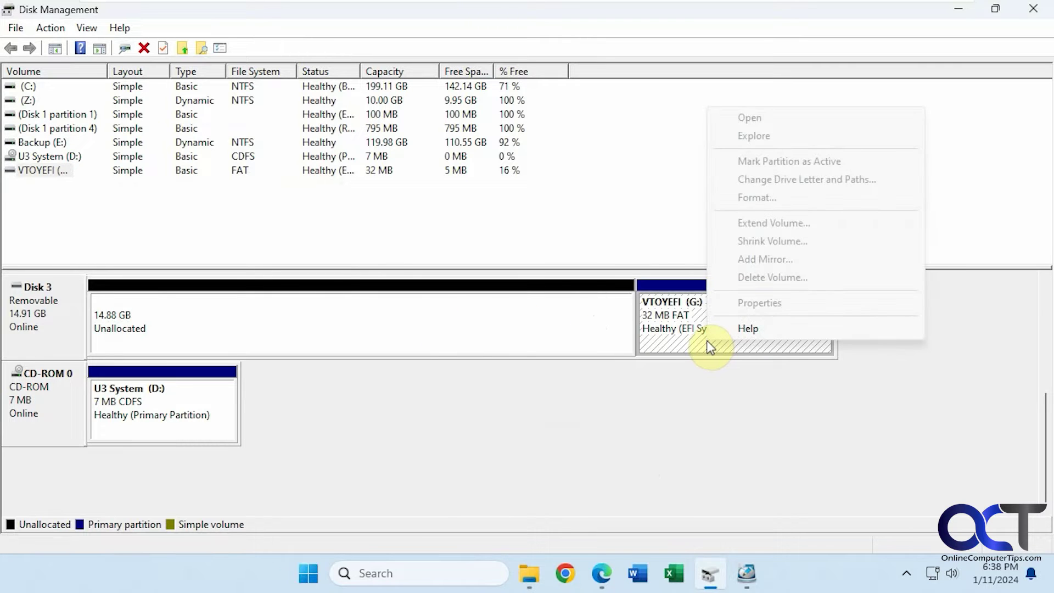
Step: Create a full-size 14.88 GB FAT32 simple volume on the unallocated space as drive F
{"action": "left_click", "coordinate": [547, 332]}
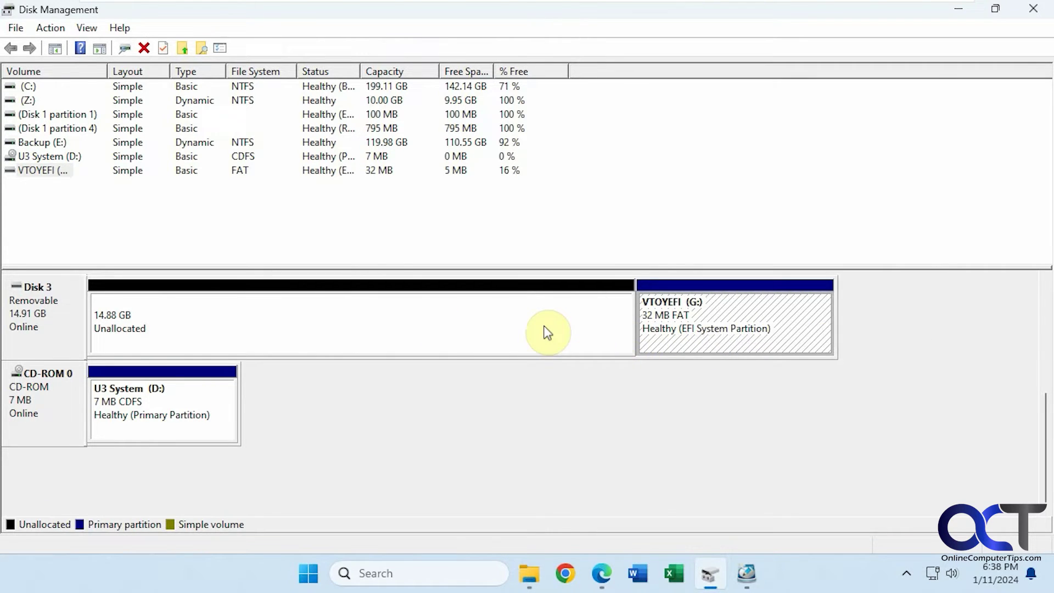
{"action": "right_click", "coordinate": [546, 331]}
{"action": "left_click", "coordinate": [574, 338]}
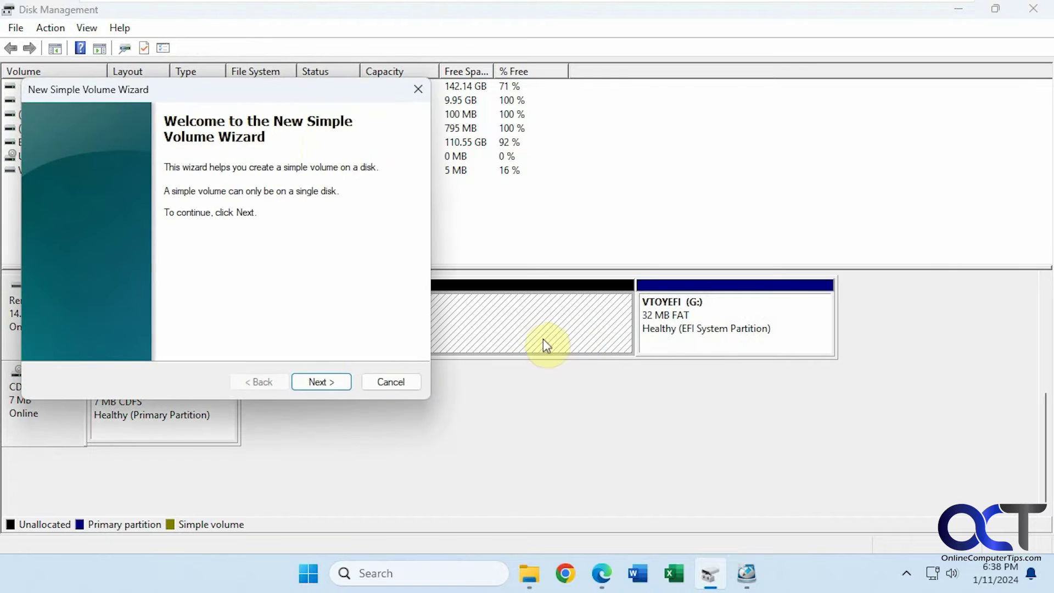
{"action": "left_click", "coordinate": [330, 382]}
{"action": "left_click", "coordinate": [330, 384]}
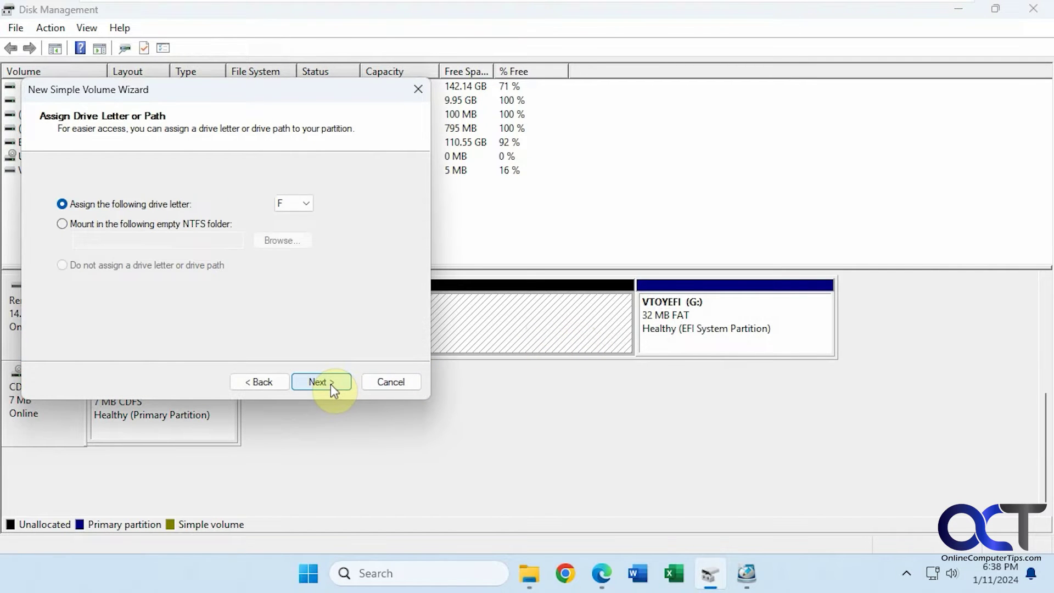
{"action": "left_click", "coordinate": [330, 384]}
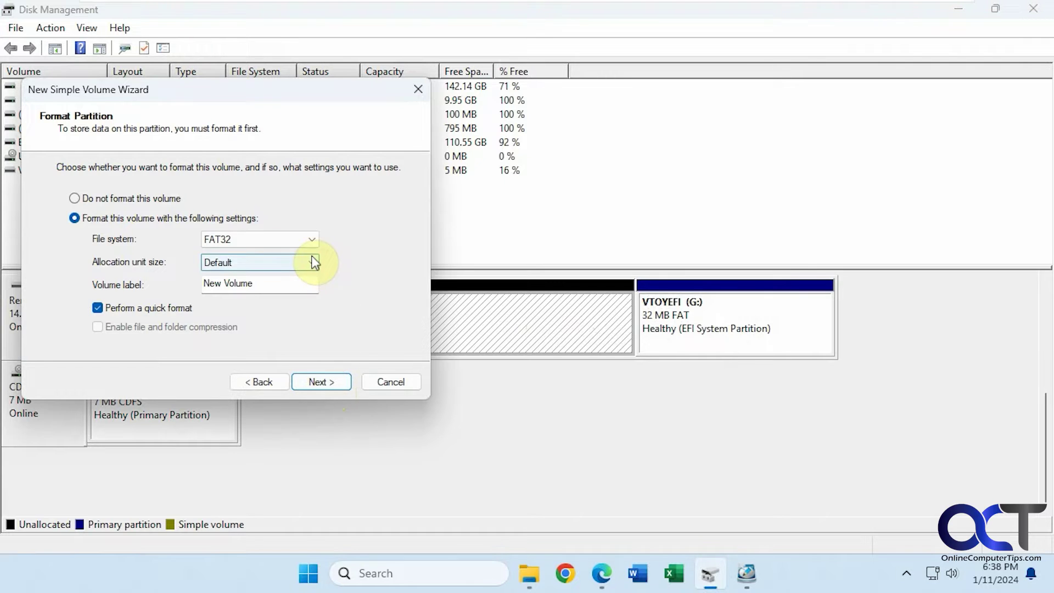
{"action": "left_click", "coordinate": [310, 239]}
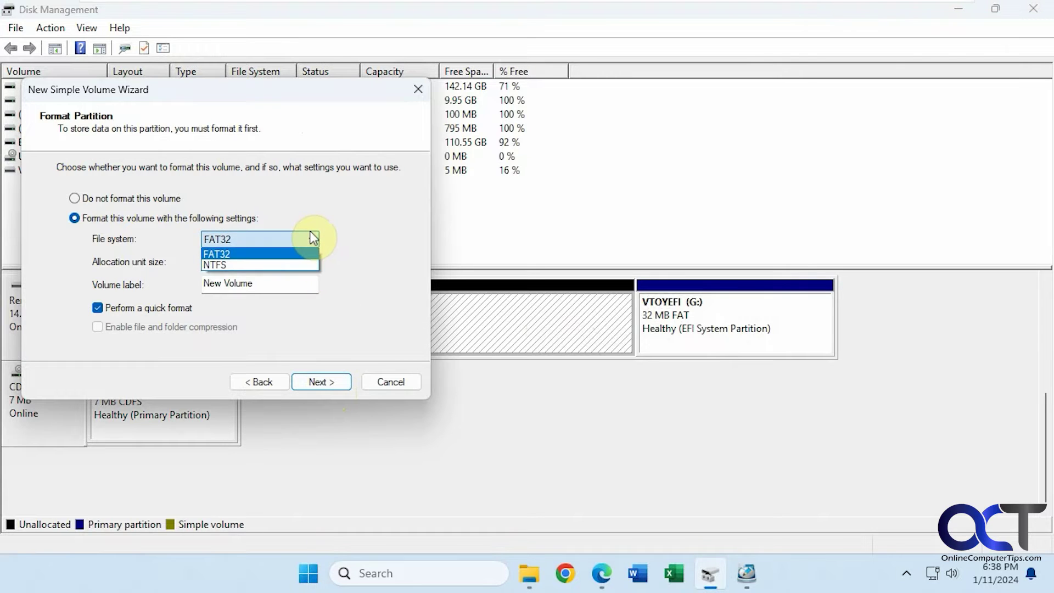
{"action": "left_click", "coordinate": [332, 387]}
{"action": "left_click", "coordinate": [331, 383]}
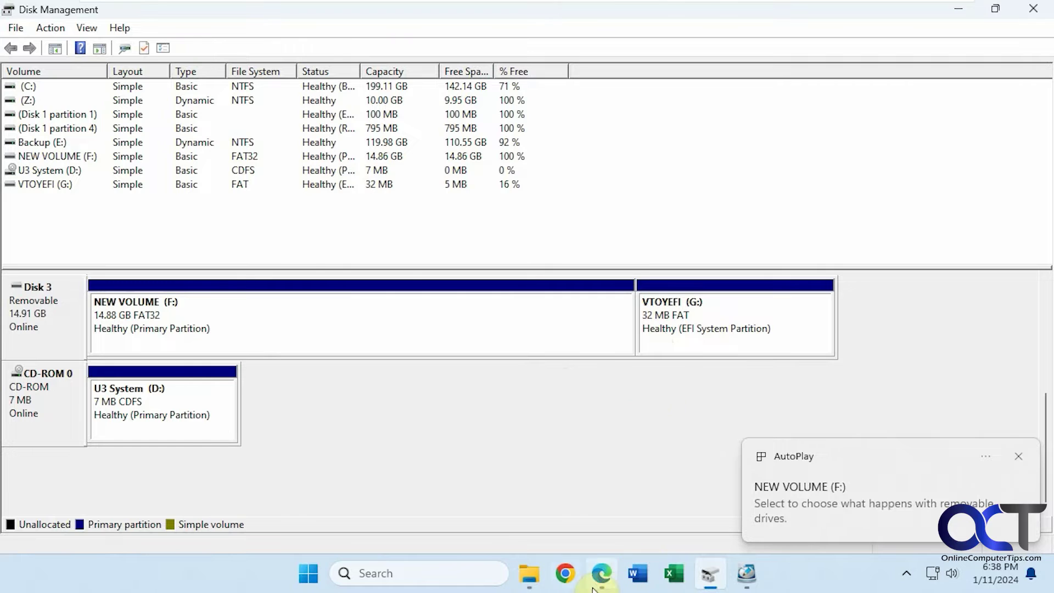
Step: Check that This PC lists an empty 14.8 GB NEW VOLUME (F:), then switch to NIUBI
{"action": "left_click", "coordinate": [529, 574]}
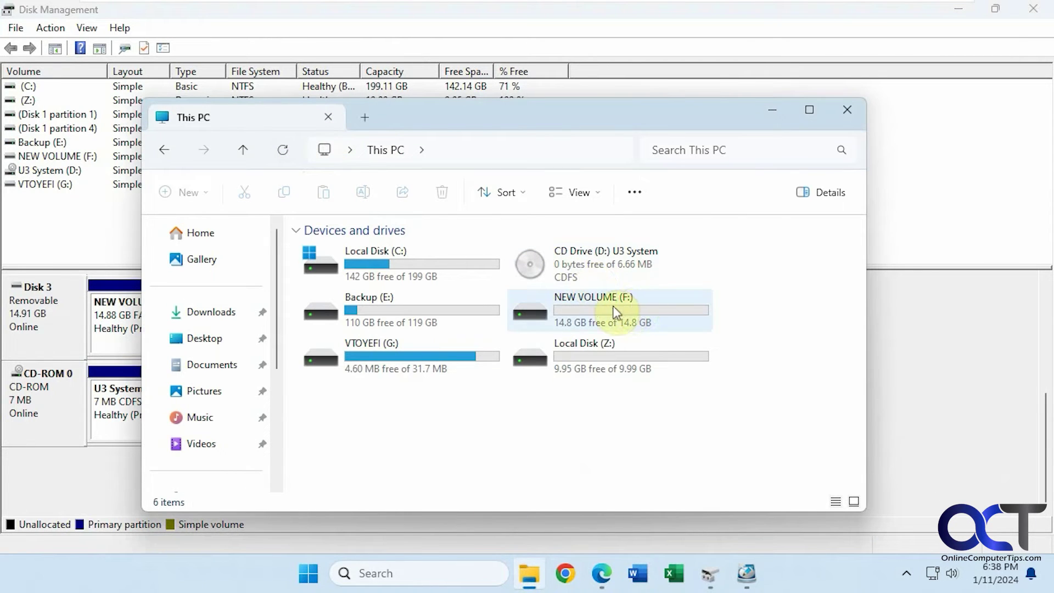
{"action": "left_click", "coordinate": [972, 416]}
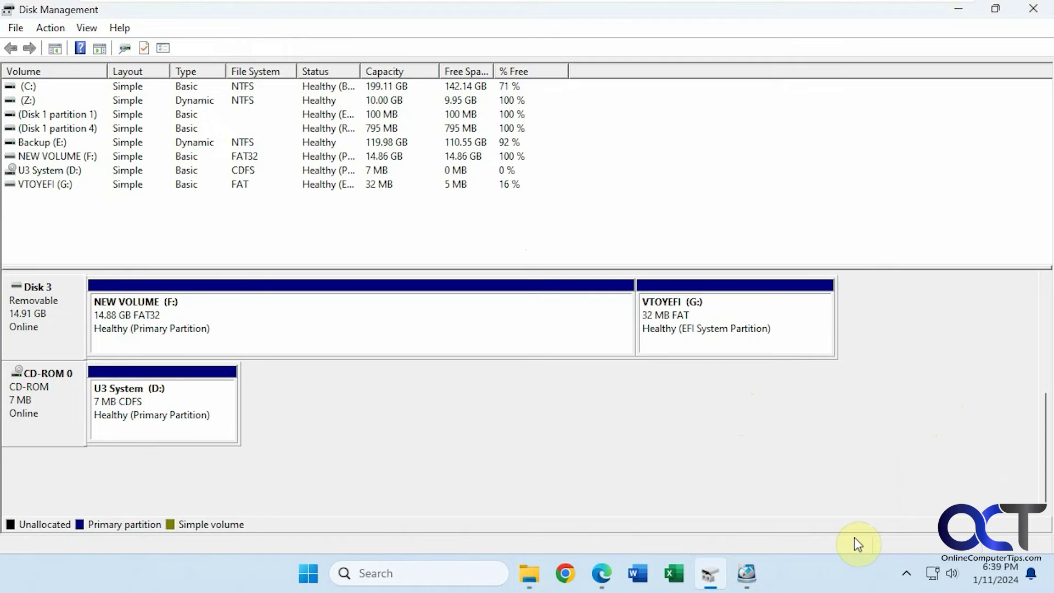
{"action": "left_click", "coordinate": [746, 572]}
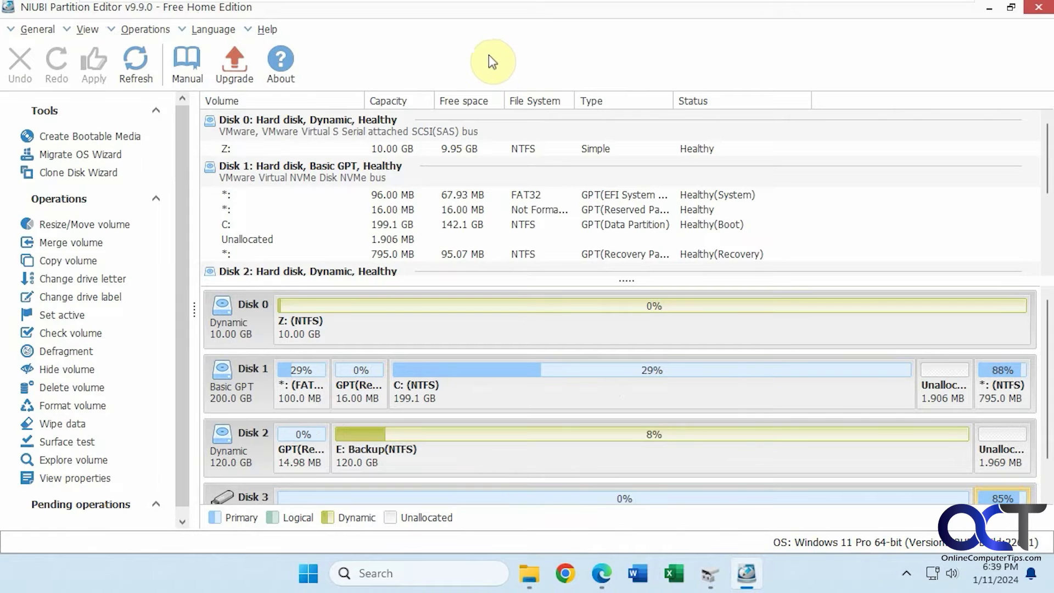
{"action": "scroll", "coordinate": [458, 407], "scroll_direction": "down", "scroll_amount": 1}
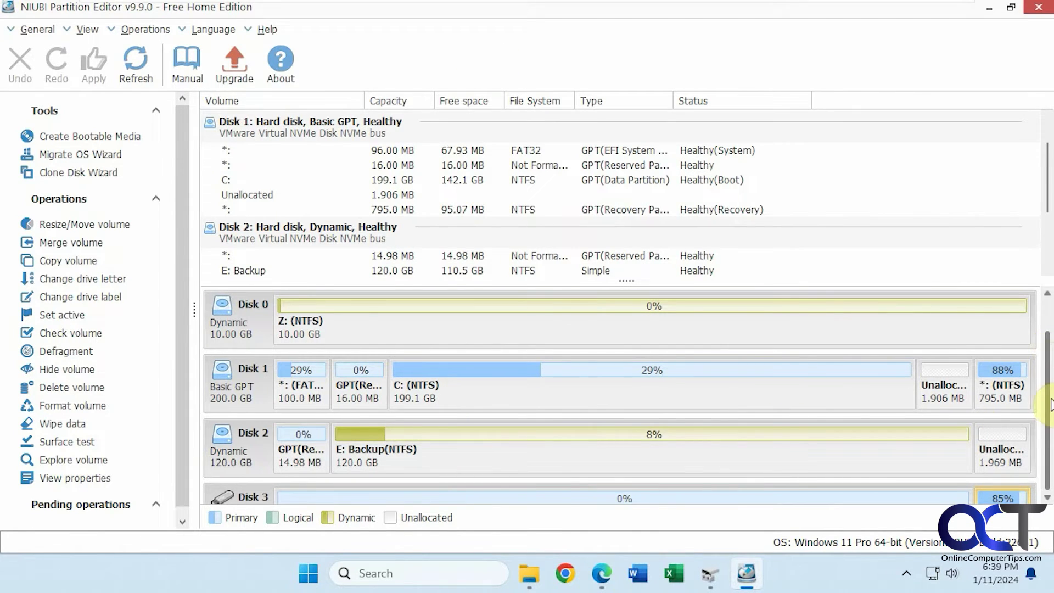
{"action": "scroll", "coordinate": [1051, 416], "scroll_direction": "down", "scroll_amount": 1}
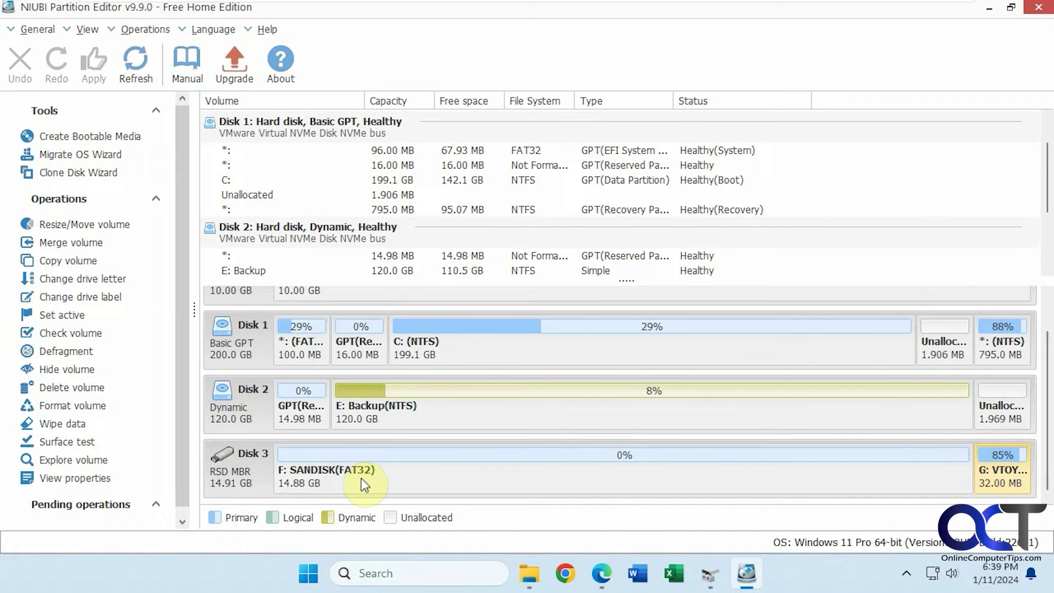
Step: Refresh NIUBI so Disk 3 shows F: NEW VOLUME (FAT32) beside the 32 MB G: partition
{"action": "left_click", "coordinate": [139, 60]}
Step: Delete Disk 3's 32 MB G: VTOYEFI partition and apply the change
{"action": "right_click", "coordinate": [989, 474]}
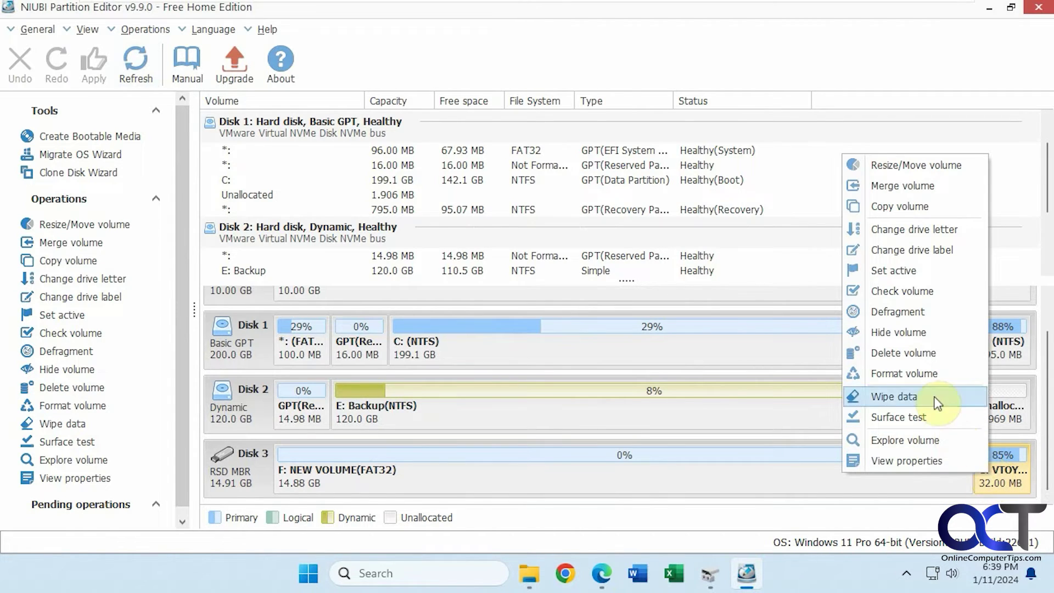
{"action": "left_click", "coordinate": [919, 354]}
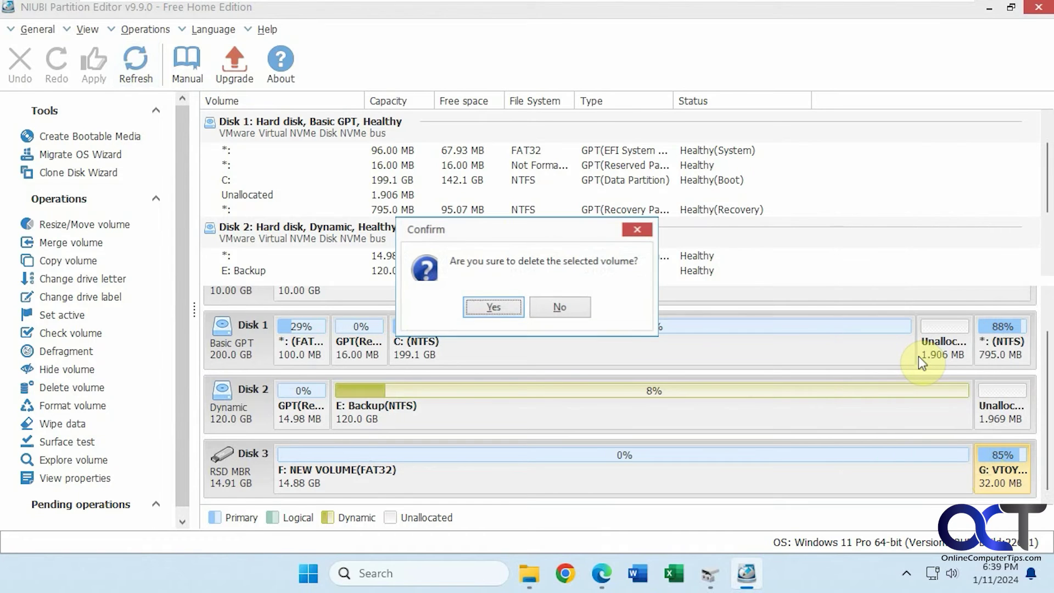
{"action": "left_click", "coordinate": [496, 306]}
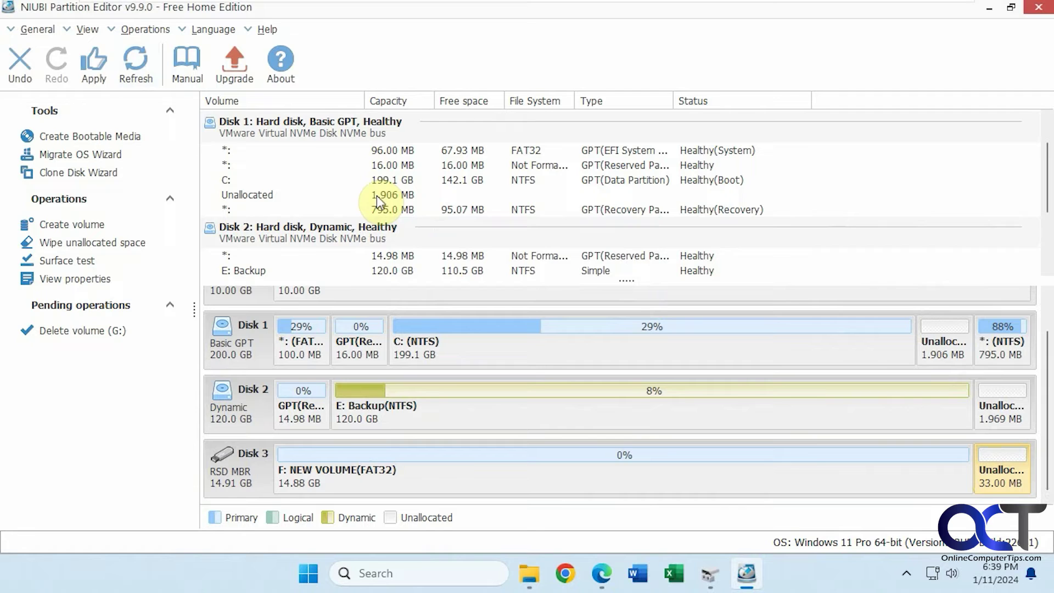
{"action": "left_click", "coordinate": [90, 65]}
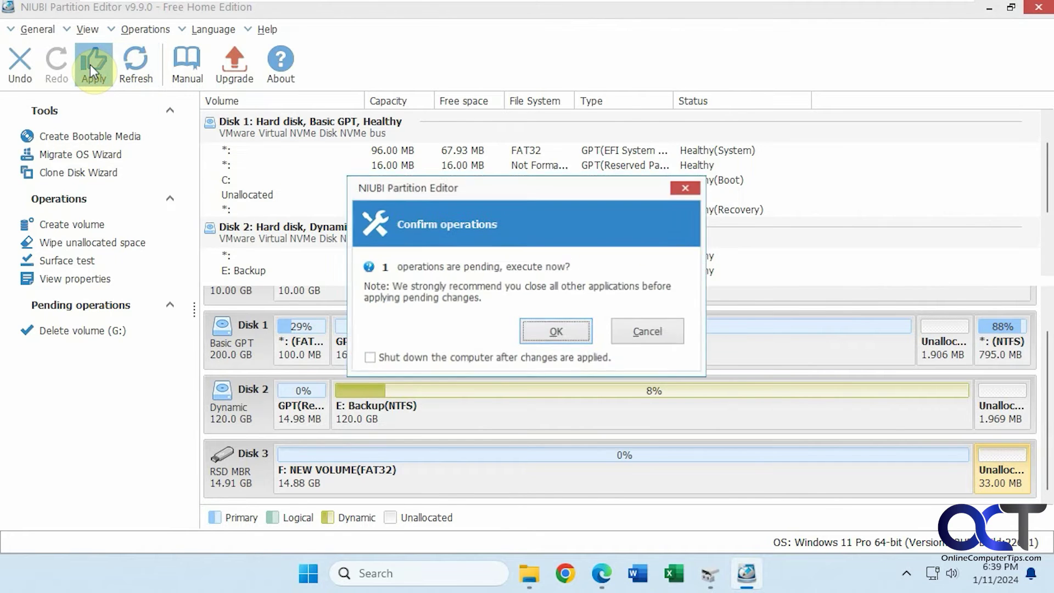
{"action": "left_click", "coordinate": [553, 331]}
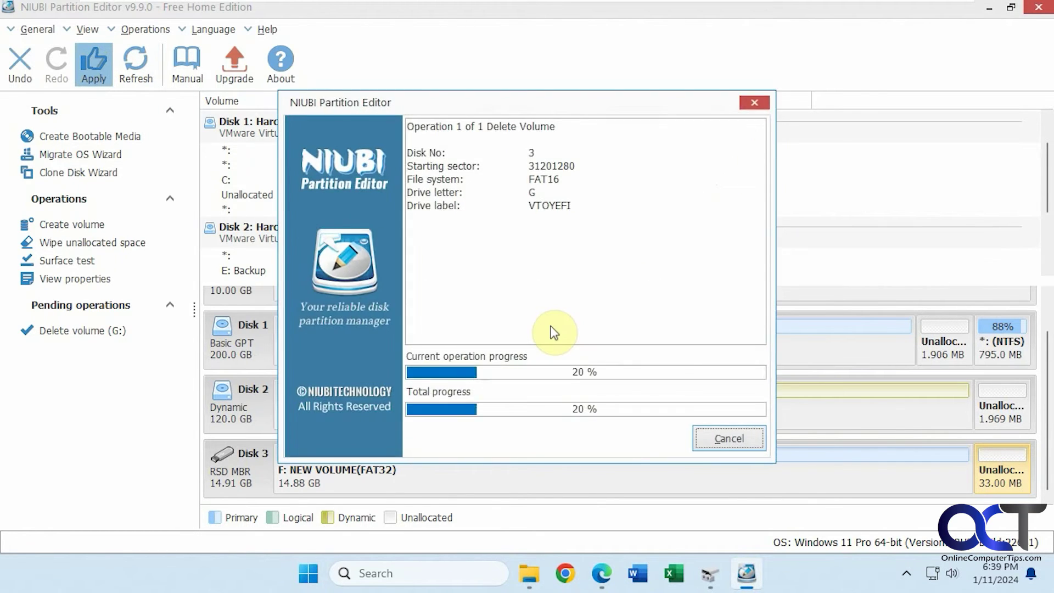
{"action": "left_click", "coordinate": [534, 301]}
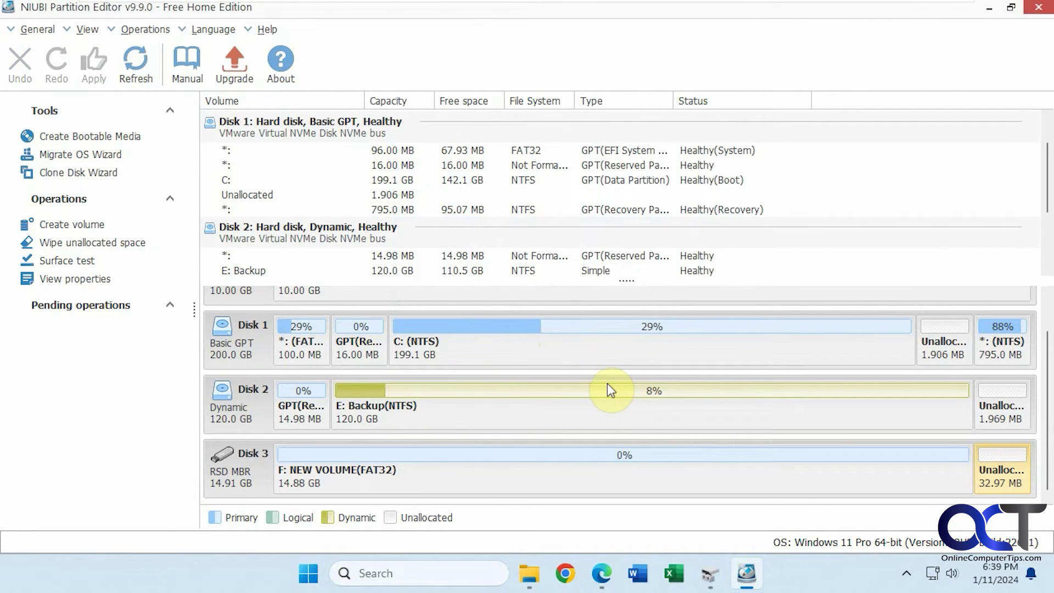
{"action": "left_click", "coordinate": [710, 576]}
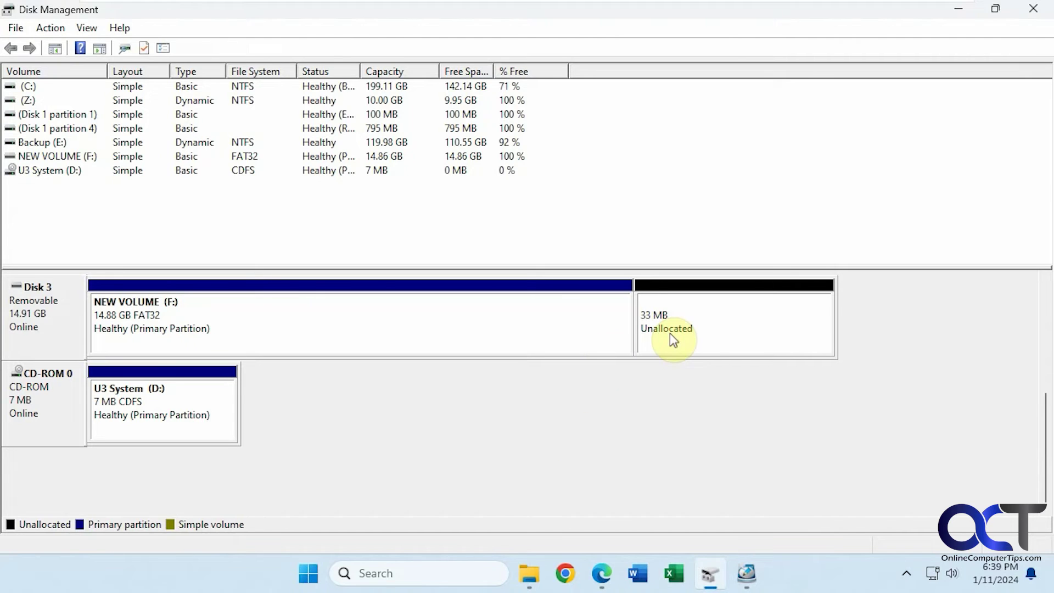
Step: Delete the NEW VOLUME (F:) partition on Disk 3
{"action": "right_click", "coordinate": [584, 313]}
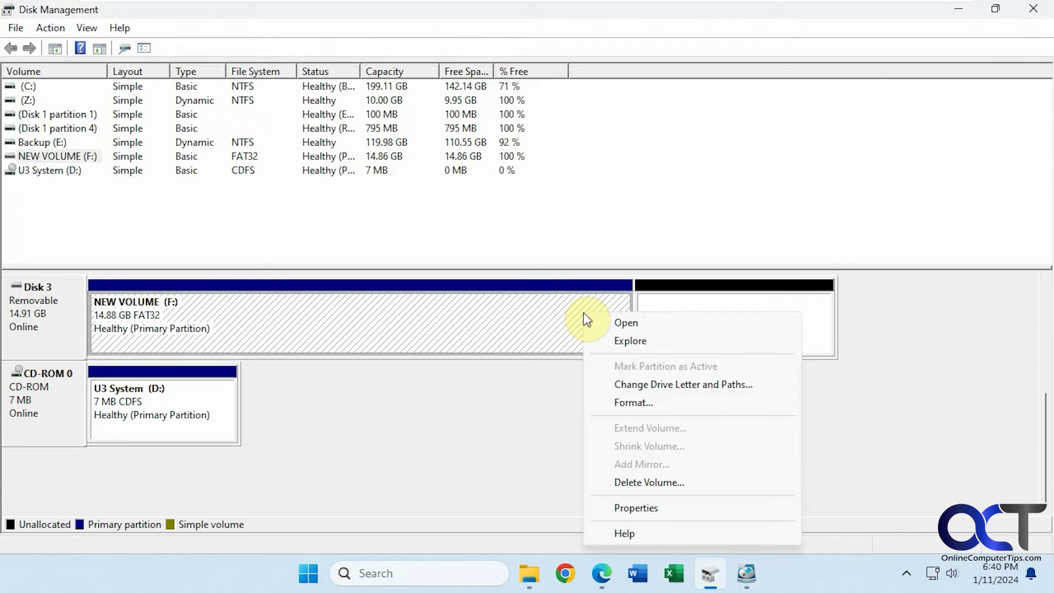
{"action": "left_click", "coordinate": [486, 360]}
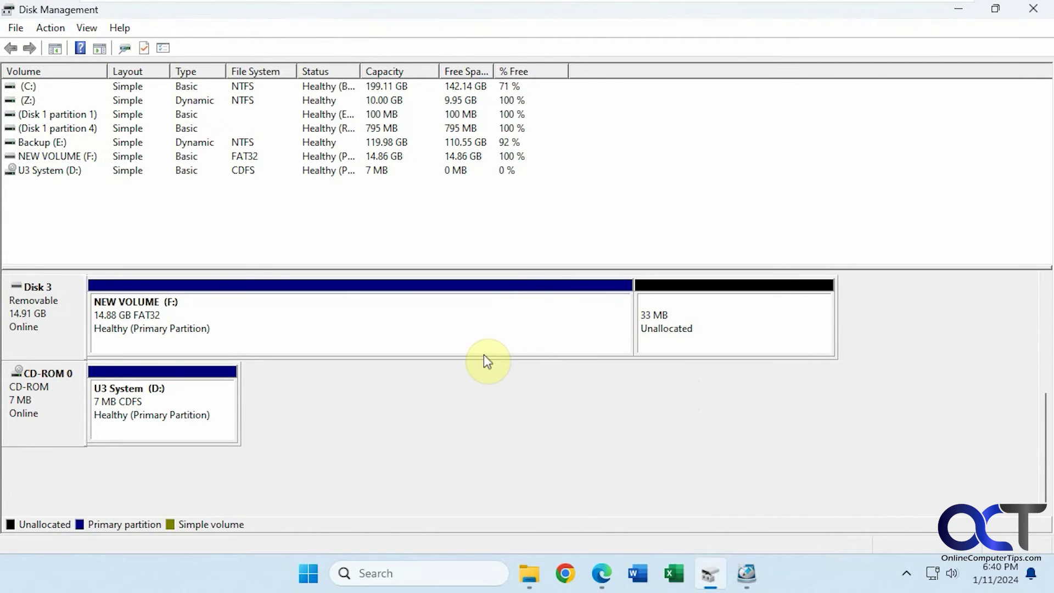
{"action": "right_click", "coordinate": [446, 326]}
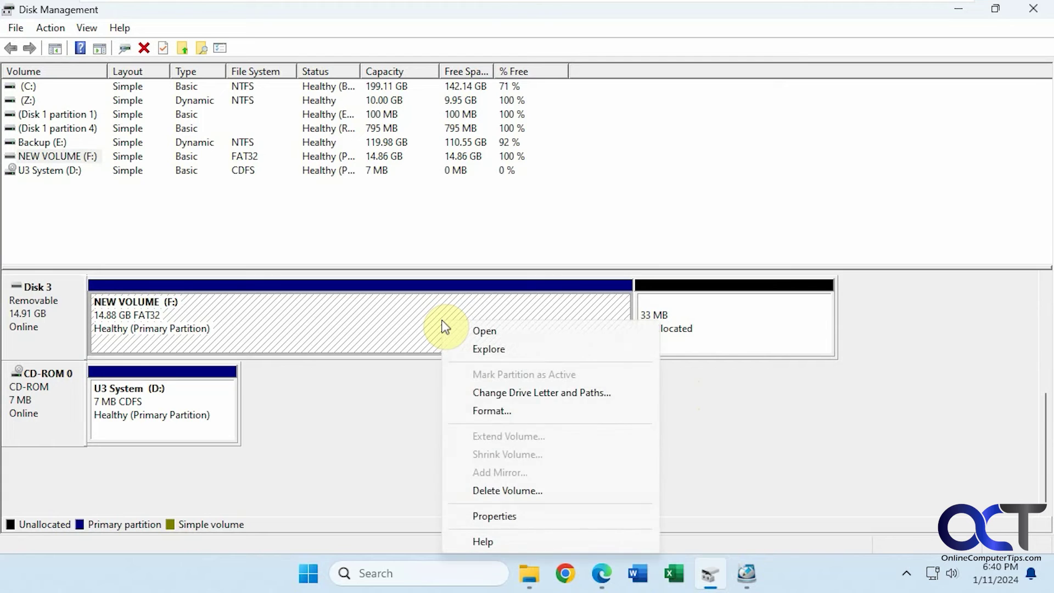
{"action": "left_click", "coordinate": [508, 492]}
{"action": "left_click", "coordinate": [589, 347]}
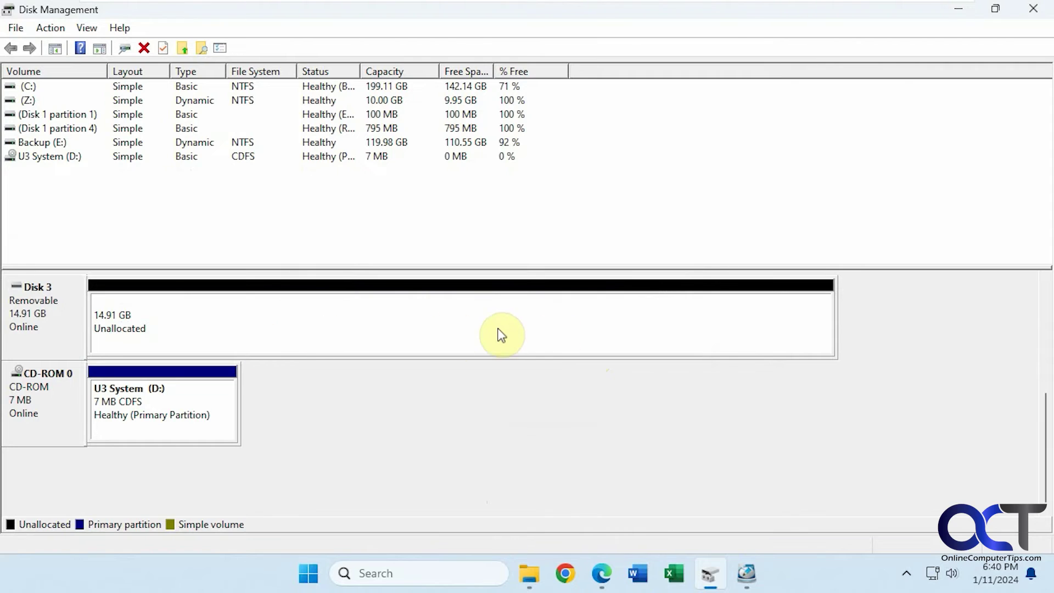
Step: Create a maximum-size FAT32 volume labelled SANDISK as drive G on the unallocated space
{"action": "right_click", "coordinate": [285, 320]}
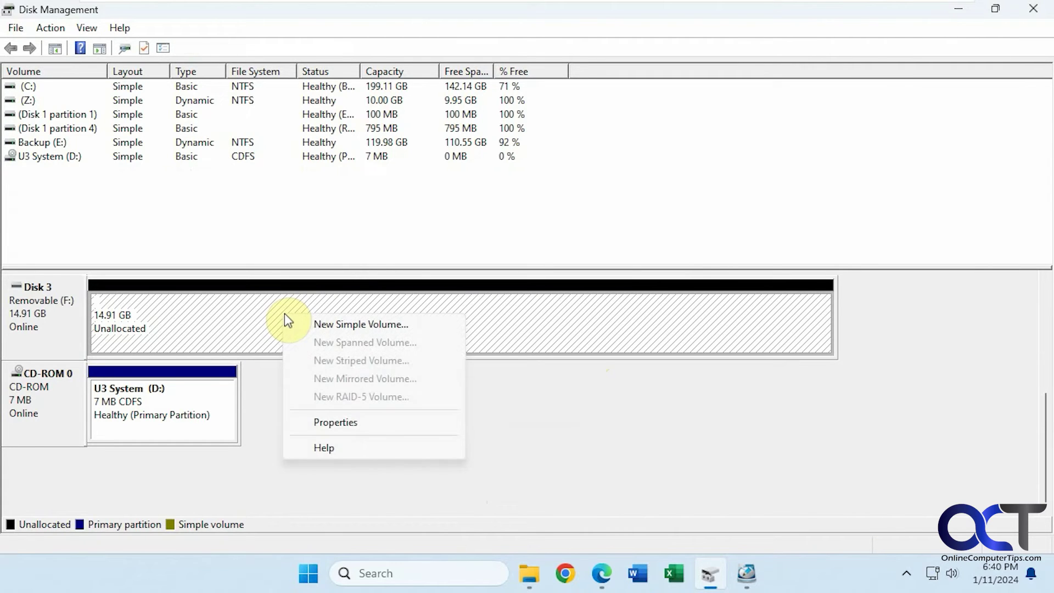
{"action": "left_click", "coordinate": [323, 324]}
{"action": "left_click", "coordinate": [333, 382]}
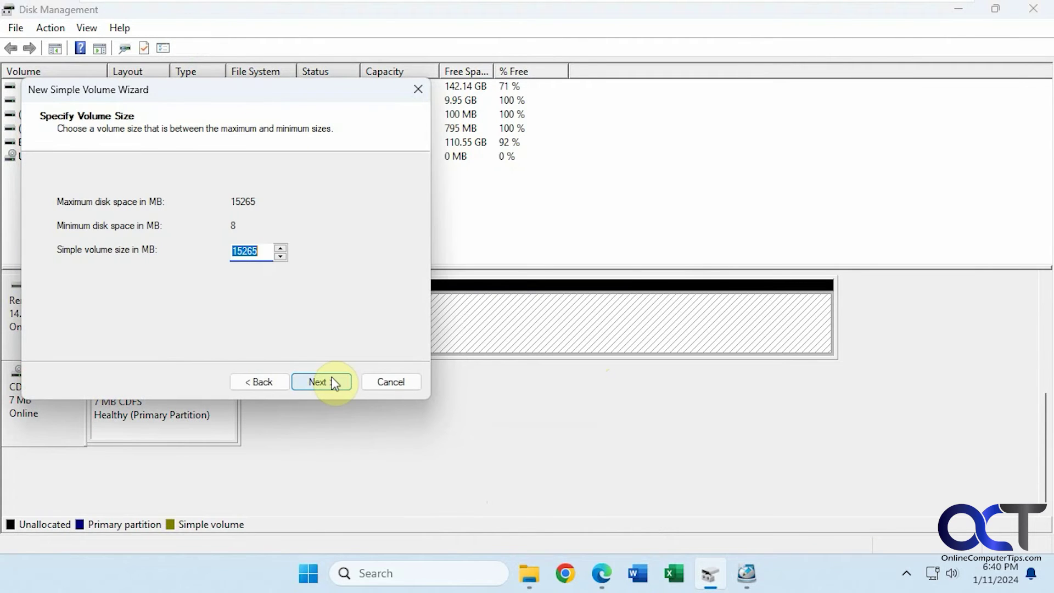
{"action": "left_click", "coordinate": [332, 382]}
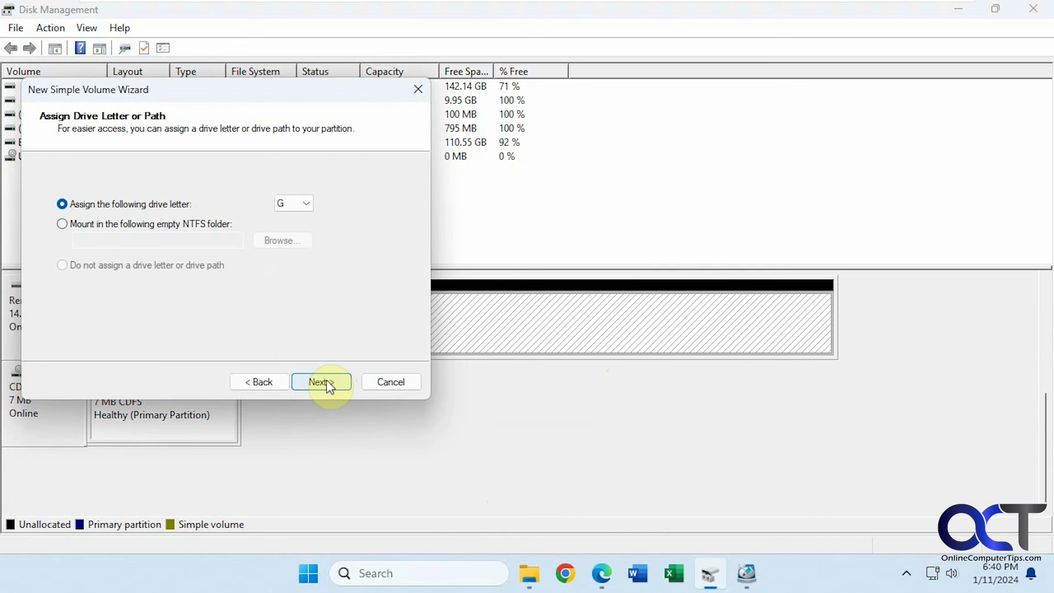
{"action": "left_click", "coordinate": [328, 382]}
{"action": "type", "text": "SANDI"}
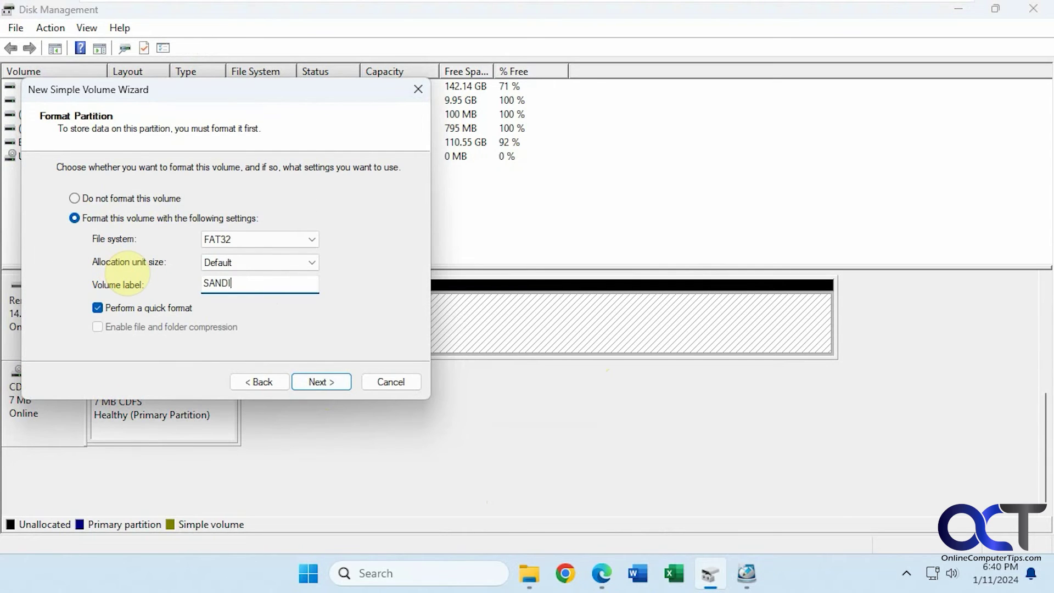
{"action": "type", "text": "SK"}
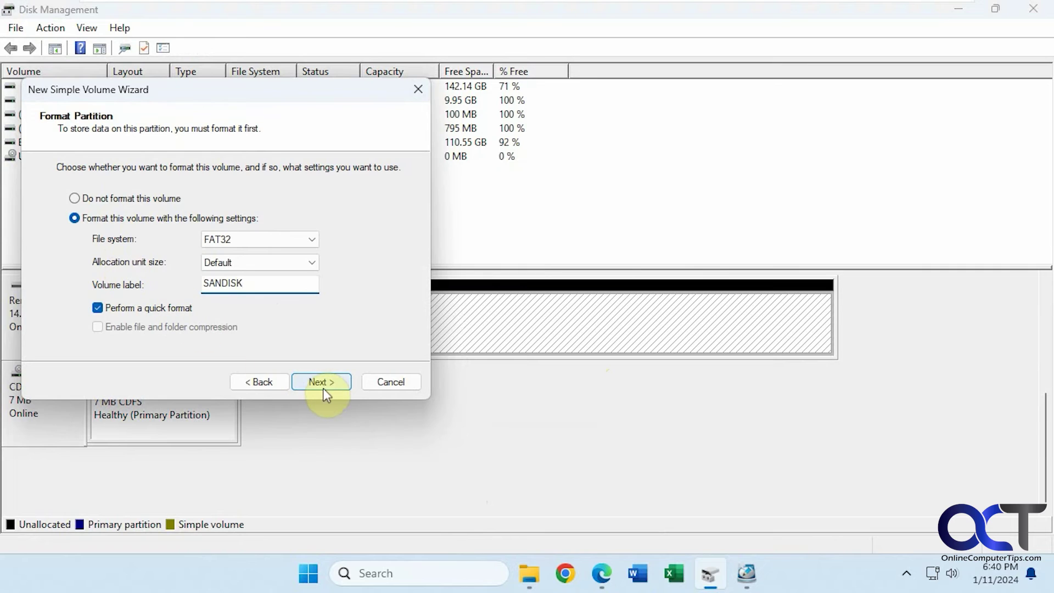
{"action": "left_click", "coordinate": [321, 382]}
{"action": "left_click", "coordinate": [321, 383]}
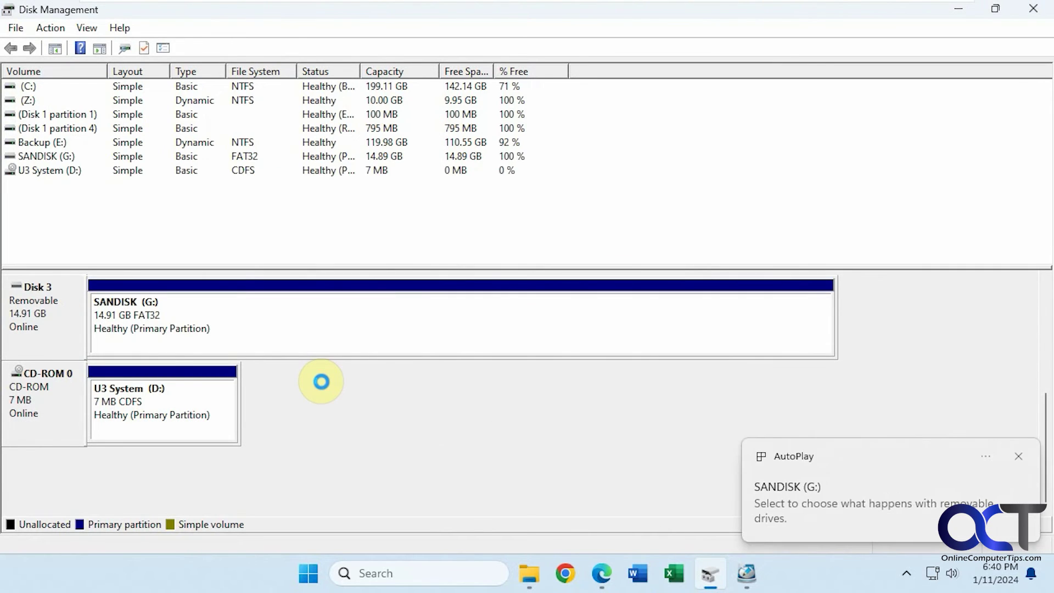
Step: Verify in This PC that SANDISK (G:) shows 14.8 GB free of 14.8 GB
{"action": "left_click", "coordinate": [1018, 457]}
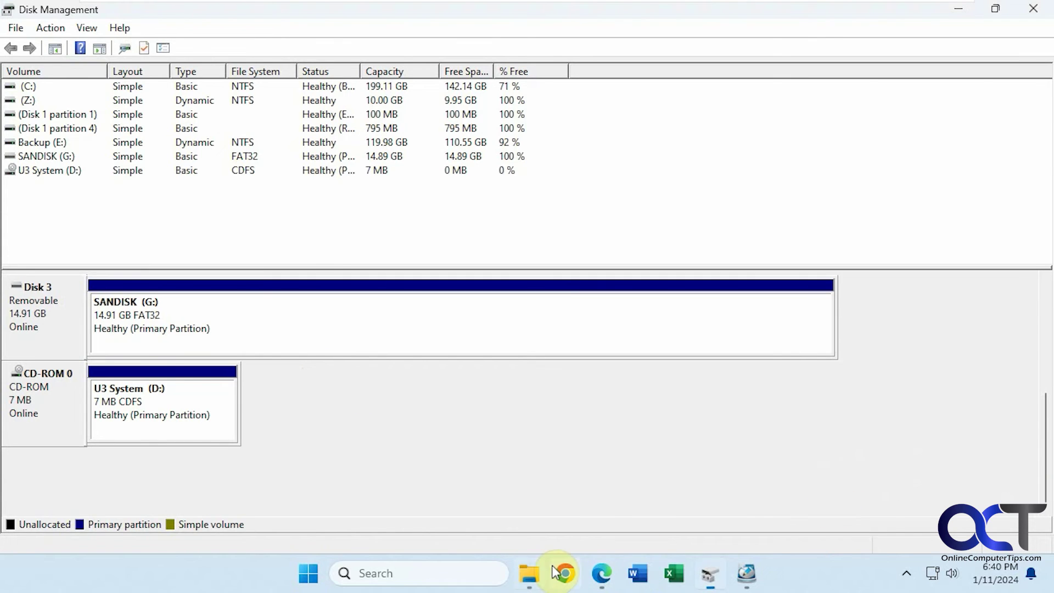
{"action": "left_click", "coordinate": [534, 572]}
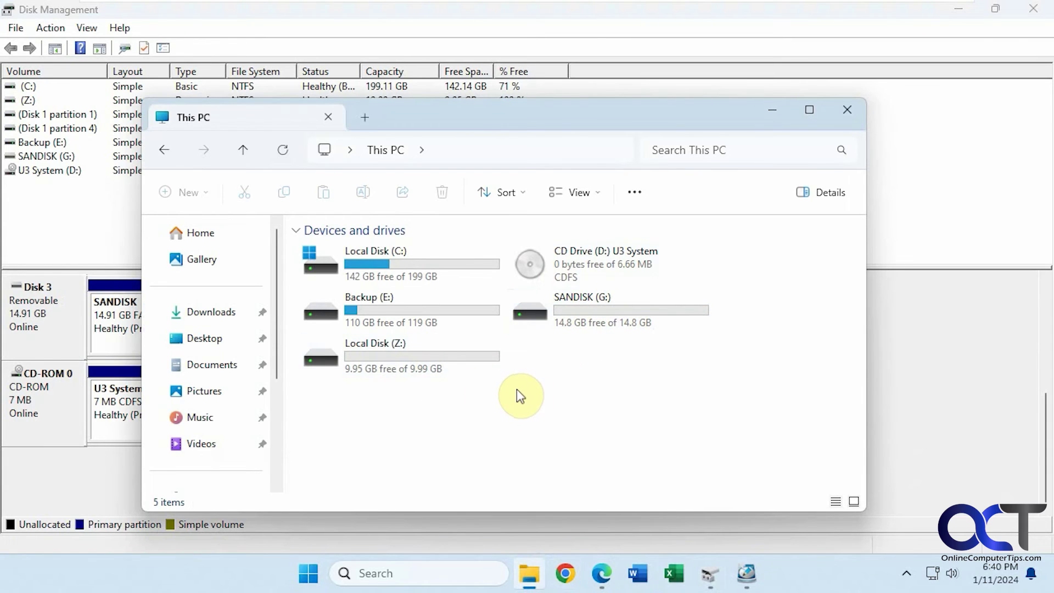
Step: Return to NIUBI Partition Editor and refresh its disk layout
{"action": "left_click", "coordinate": [745, 573]}
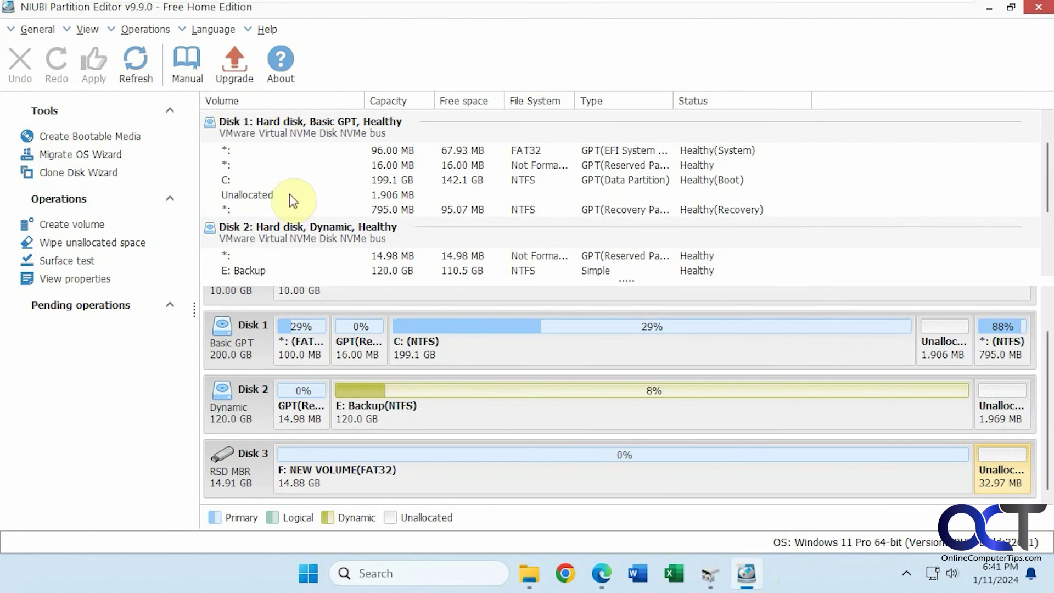
{"action": "left_click", "coordinate": [138, 67]}
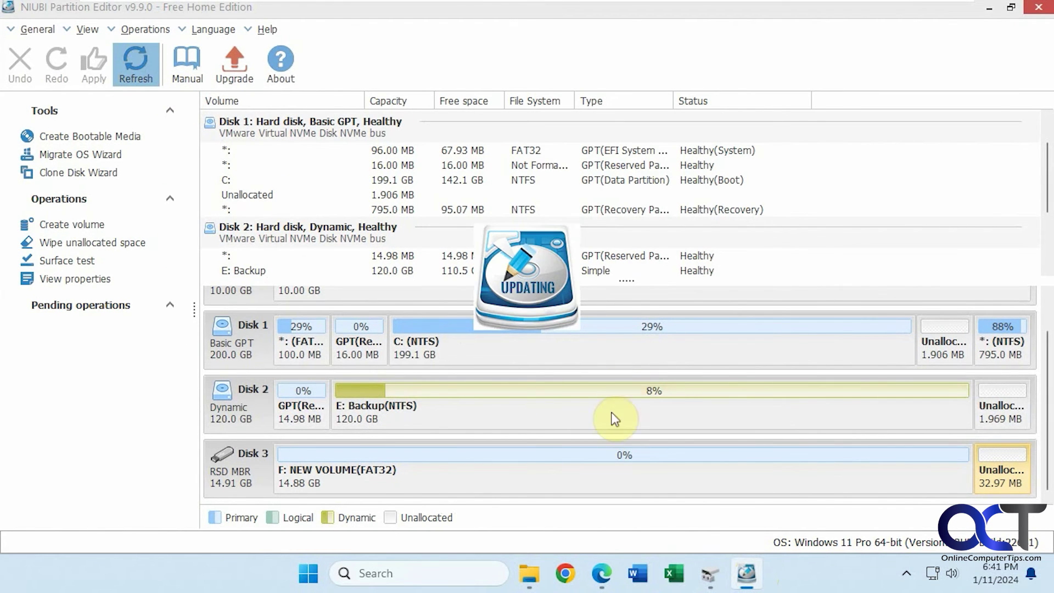